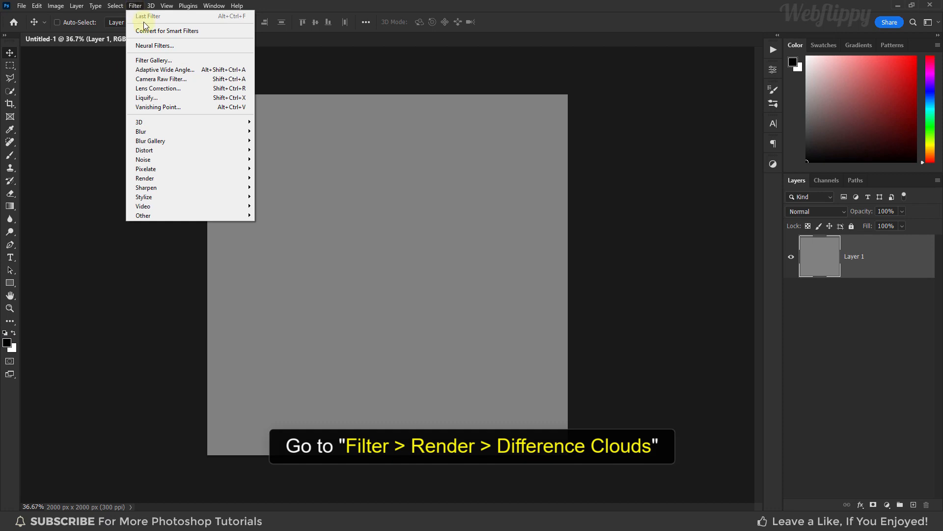
Render Difference Clouds on the gray layer and equalize its tones
{"action": "mouse_move", "coordinate": [186, 179]}
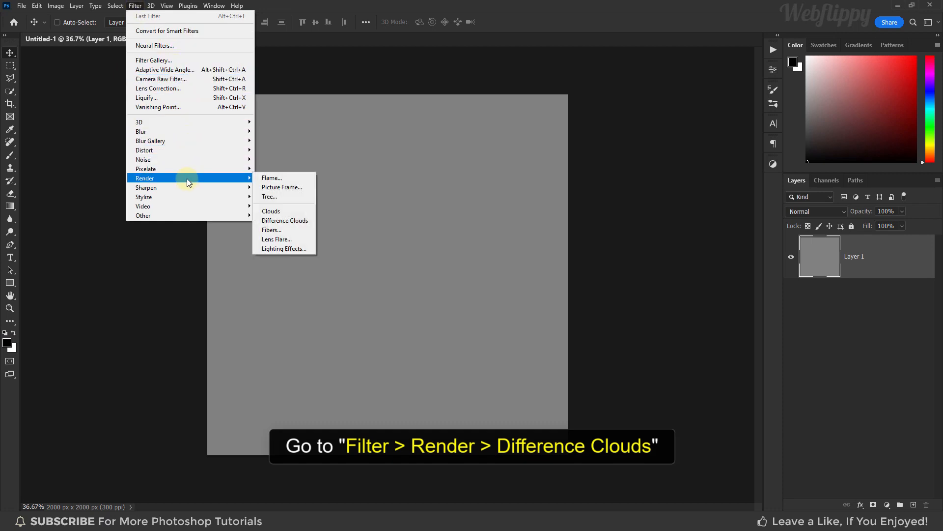
{"action": "left_click", "coordinate": [309, 220]}
{"action": "left_click", "coordinate": [52, 6]}
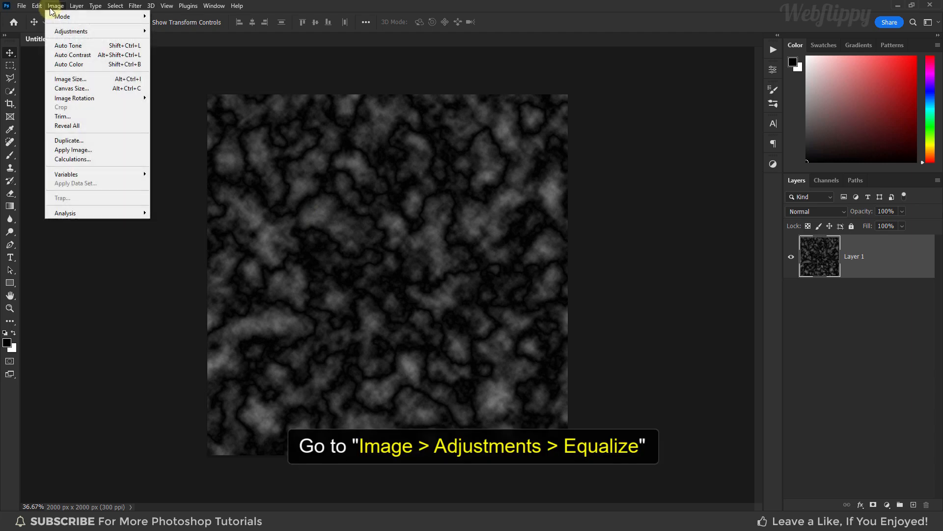
{"action": "mouse_move", "coordinate": [142, 33]}
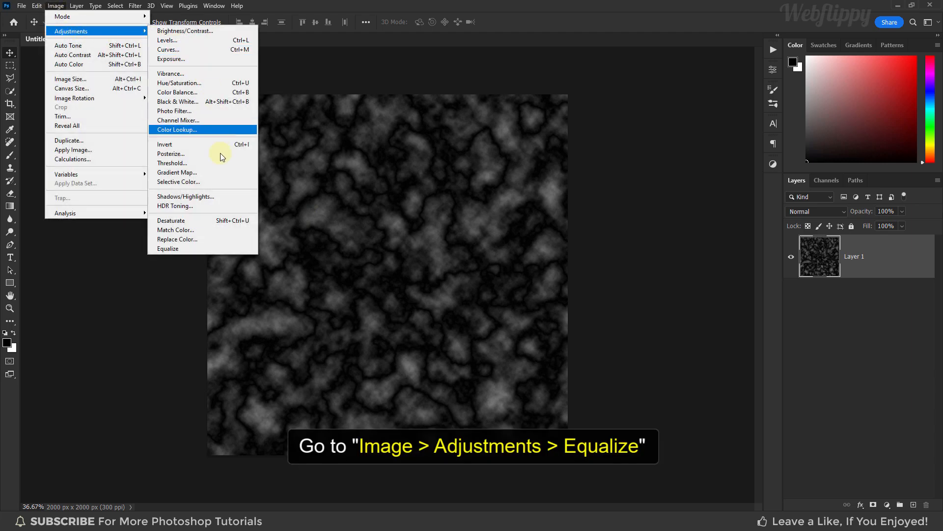
{"action": "left_click", "coordinate": [215, 248]}
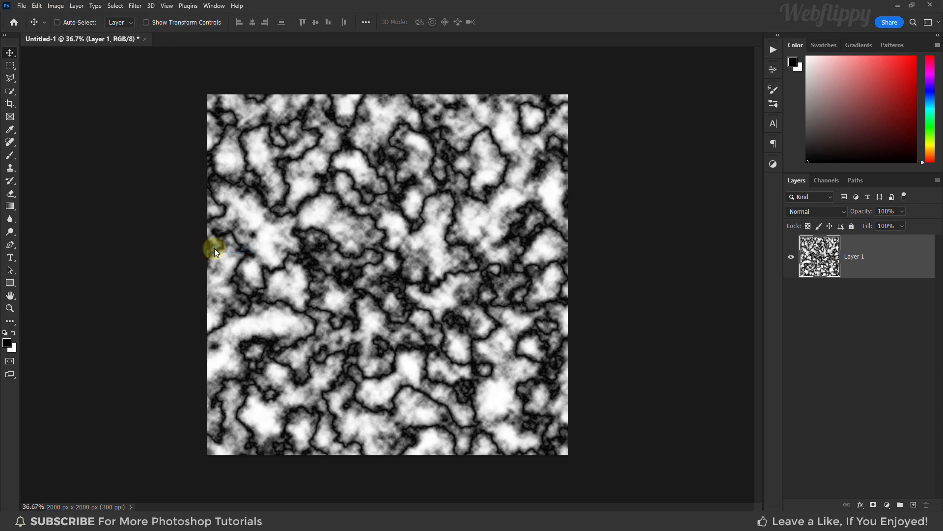
Convert the clouds layer to a smart object and apply a Levels adjustment with midtones at 4.50
{"action": "right_click", "coordinate": [874, 249]}
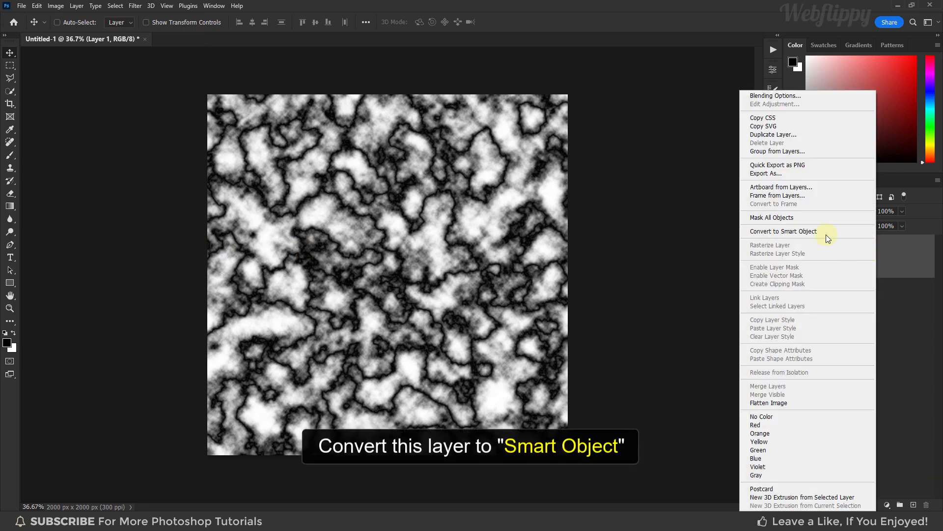
{"action": "left_click", "coordinate": [824, 232]}
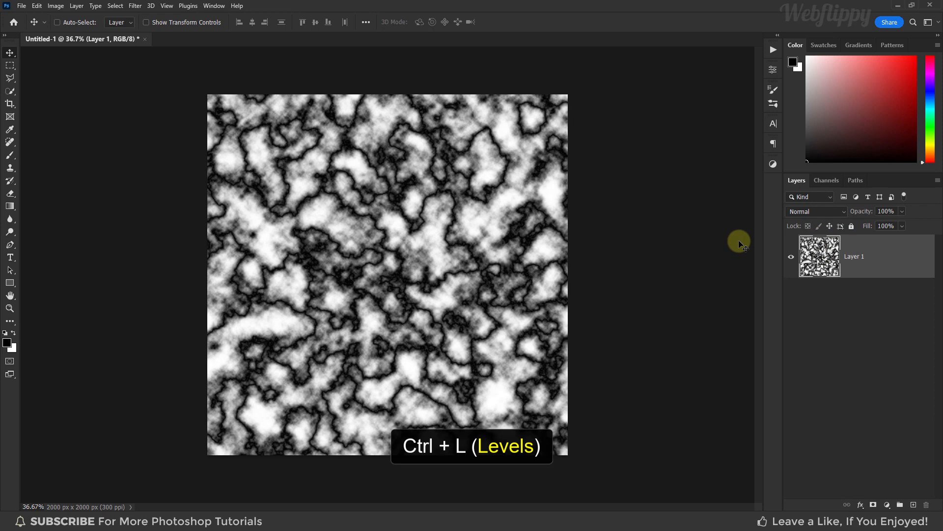
{"action": "key", "text": "ctrl+l"}
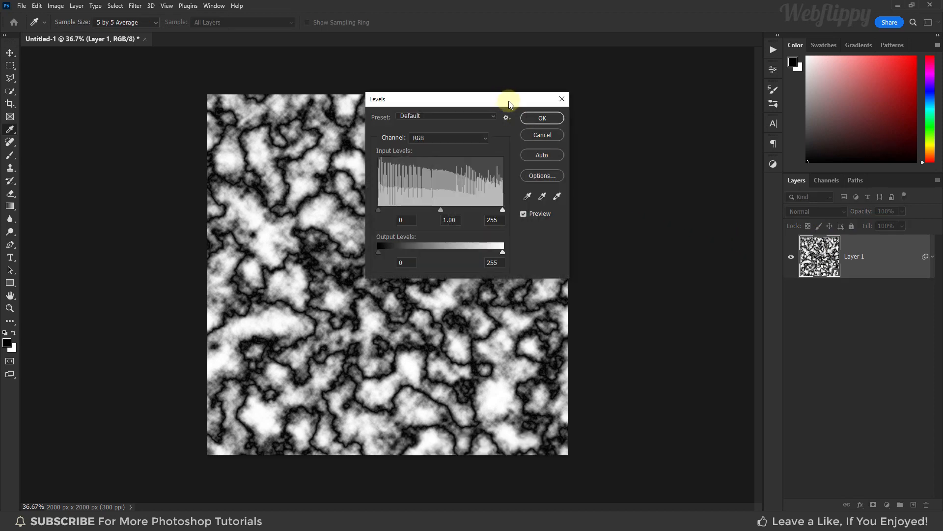
{"action": "left_click_drag", "start_coordinate": [508, 101], "coordinate": [621, 108]}
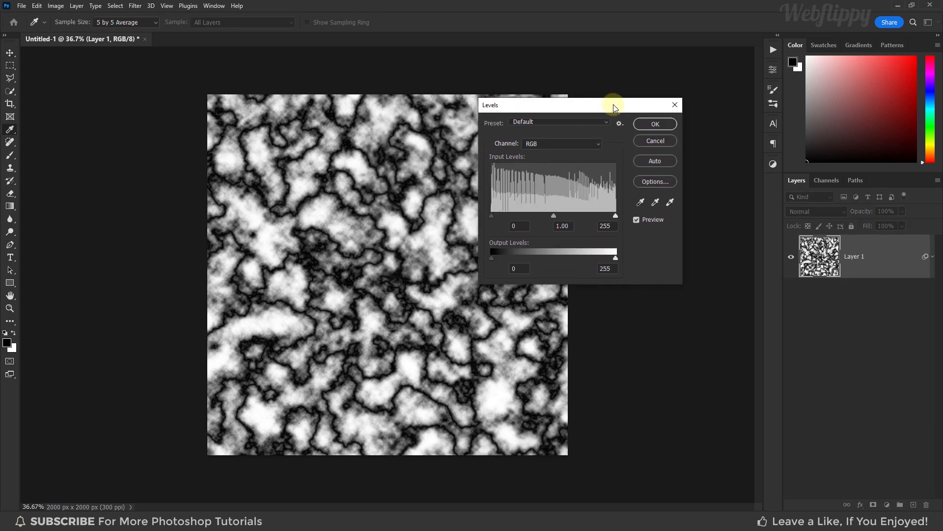
{"action": "double_click", "coordinate": [560, 227]}
{"action": "type", "text": "4."}
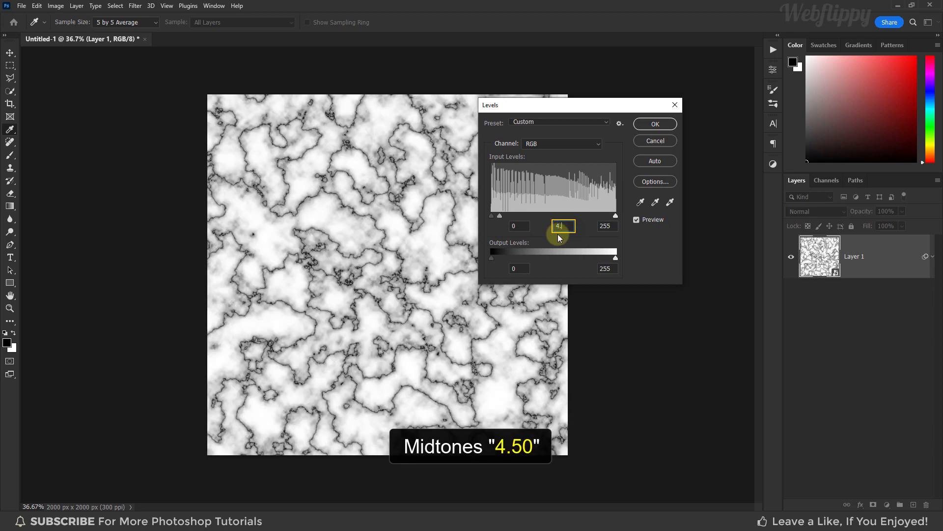
{"action": "type", "text": "50"}
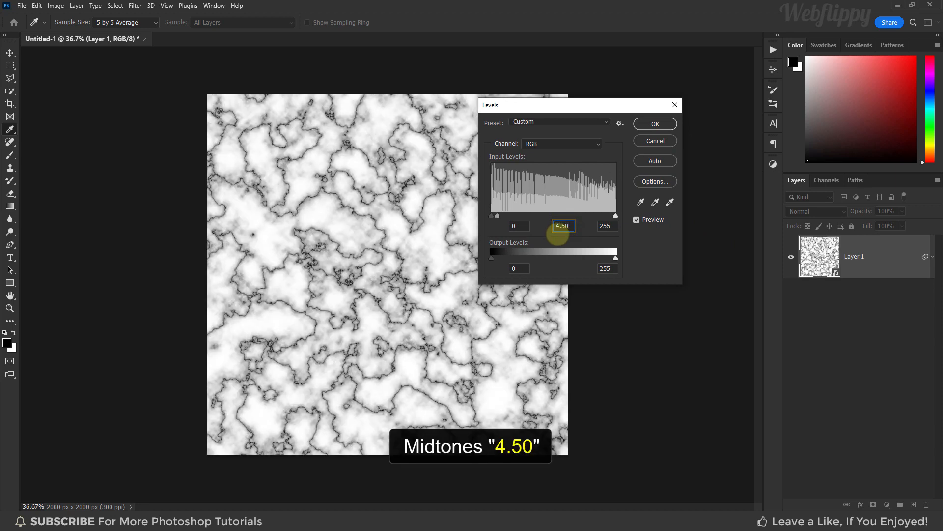
{"action": "left_click", "coordinate": [653, 124]}
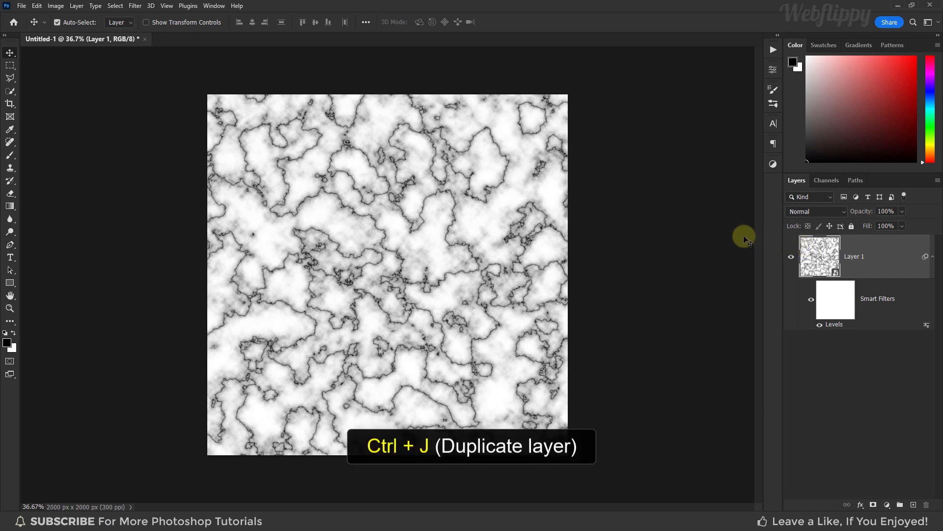
Duplicate the clouds layer and rotate the copy 90 degrees clockwise
{"action": "key", "text": "ctrl+j"}
{"action": "key", "text": "ctrl+t"}
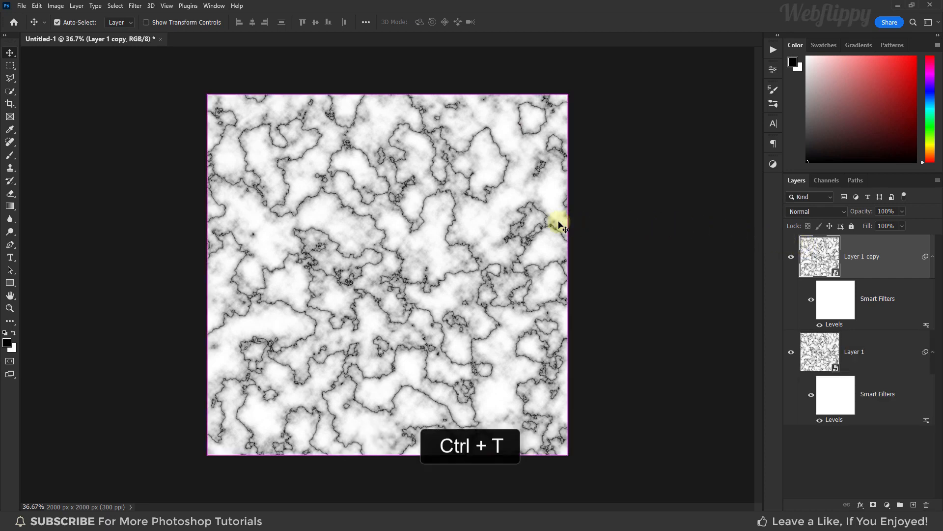
{"action": "left_click", "coordinate": [486, 200]}
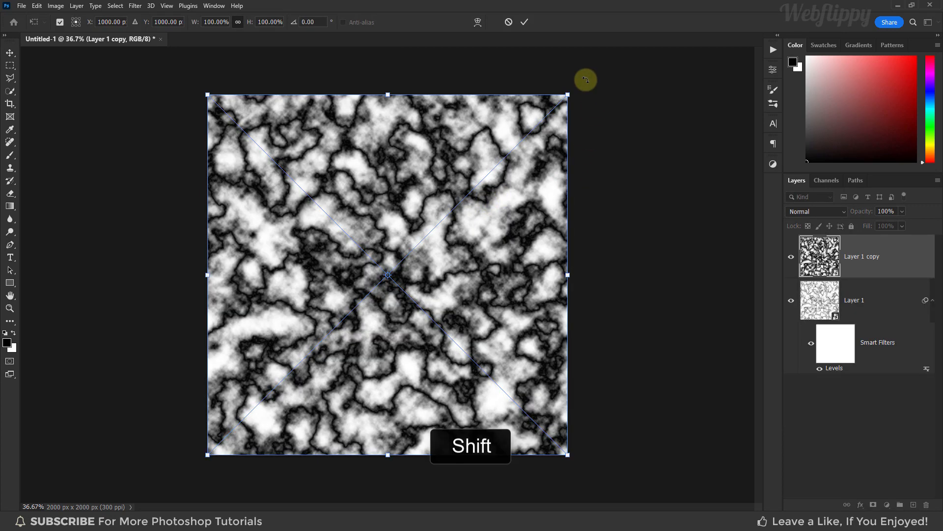
{"action": "left_click_drag", "start_coordinate": [585, 80], "coordinate": [577, 448]}
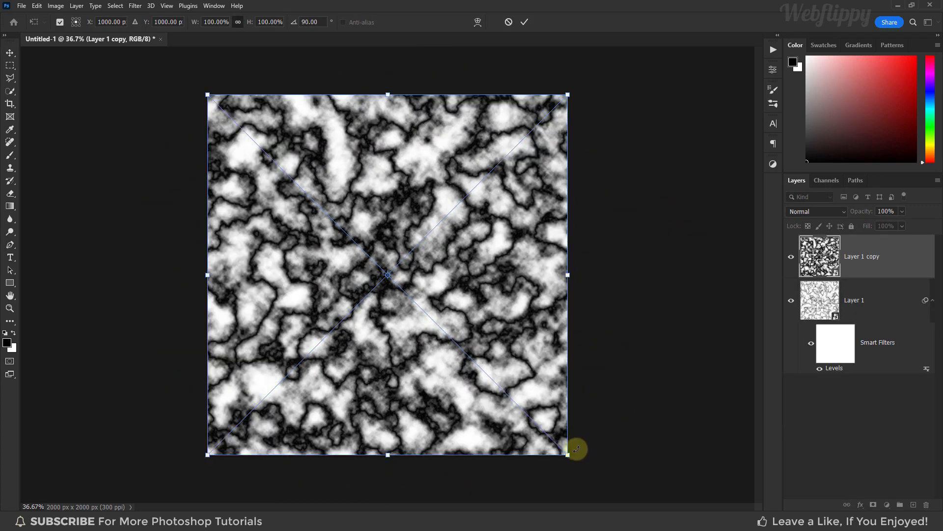
{"action": "left_click", "coordinate": [524, 22]}
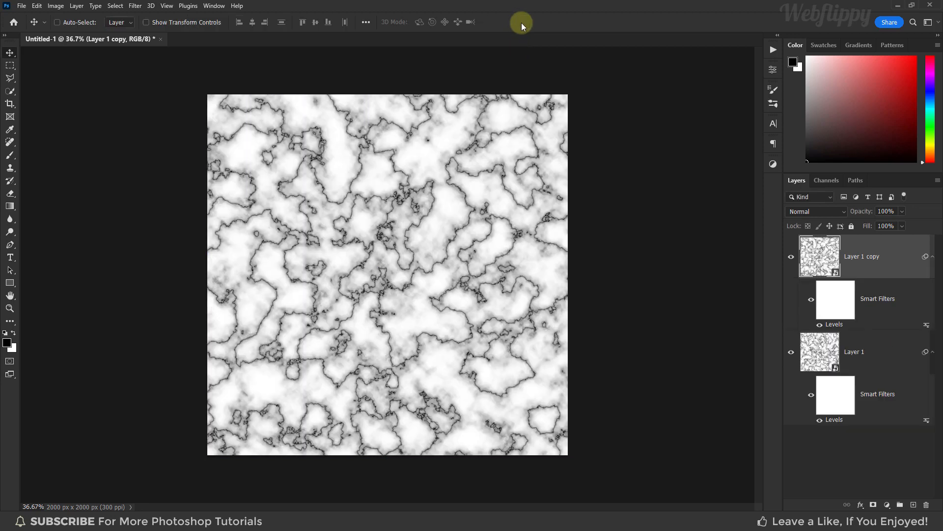
Set the rotated copy's blending mode to Screen and toggle its visibility to compare the effect
{"action": "left_click", "coordinate": [826, 211]}
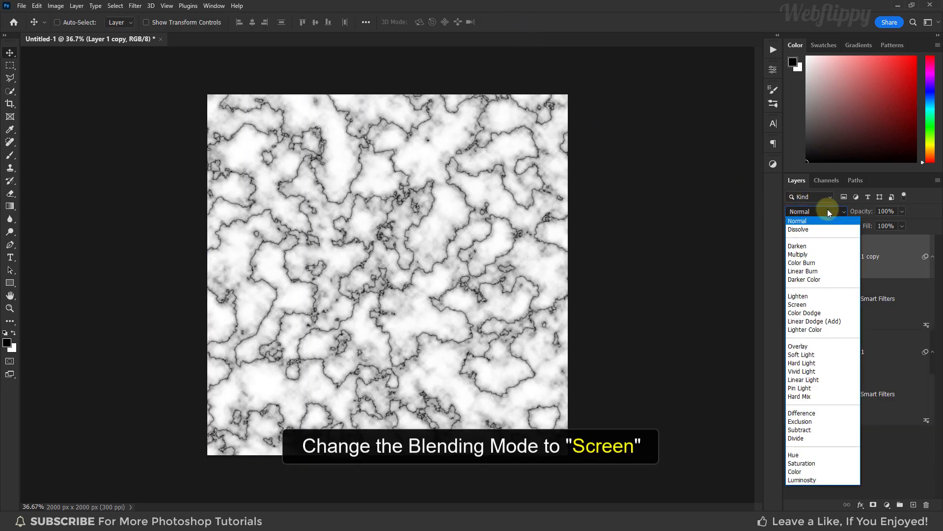
{"action": "left_click", "coordinate": [811, 308]}
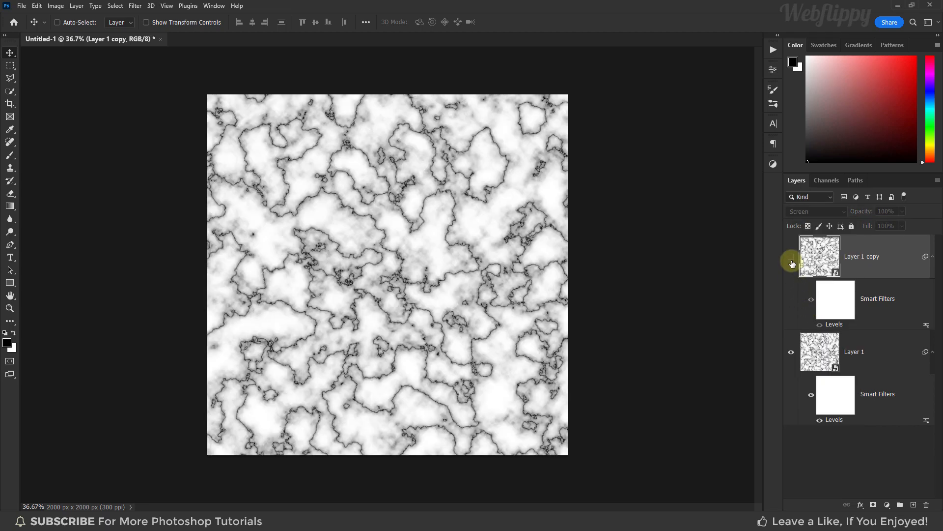
{"action": "left_click", "coordinate": [791, 261]}
{"action": "scroll", "coordinate": [722, 260], "scroll_direction": "up", "scroll_amount": 1}
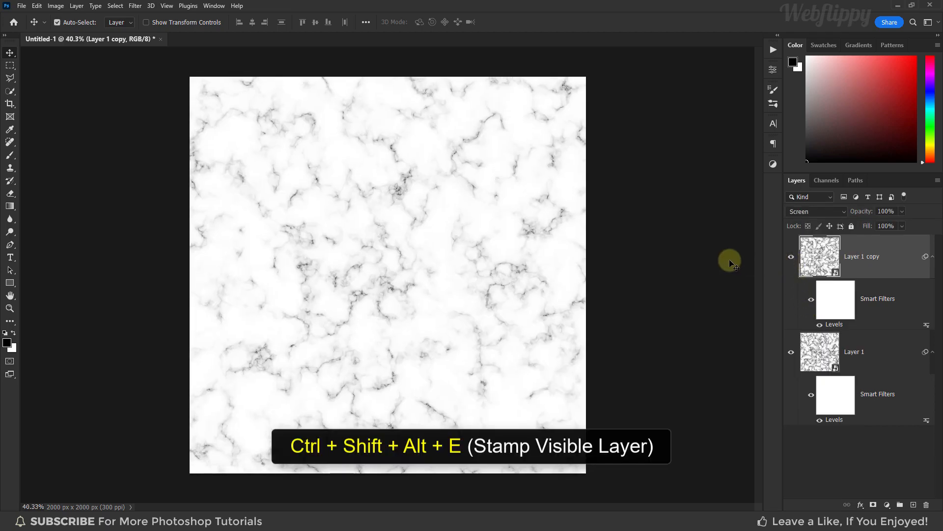
Stamp all visible layers into a new layer and convert that layer to a smart object
{"action": "key", "text": "ctrl+shift+alt+e"}
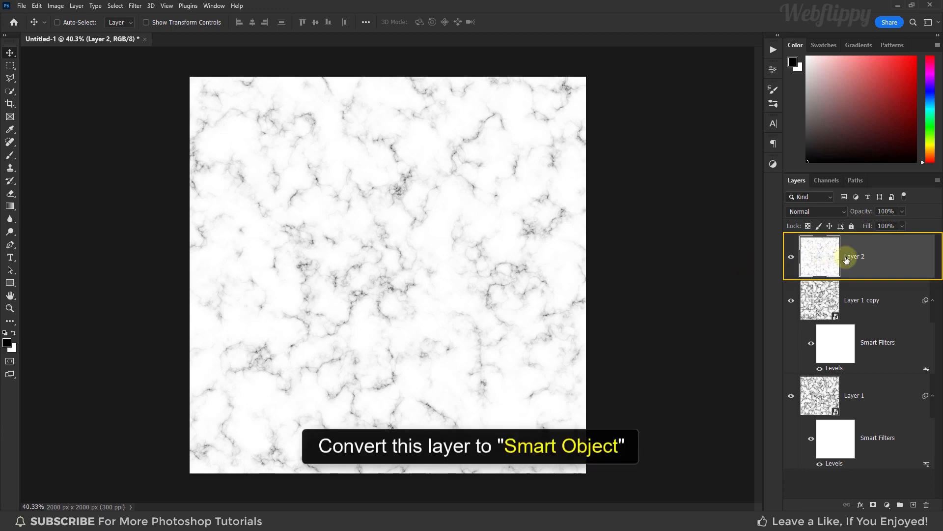
{"action": "right_click", "coordinate": [895, 258]}
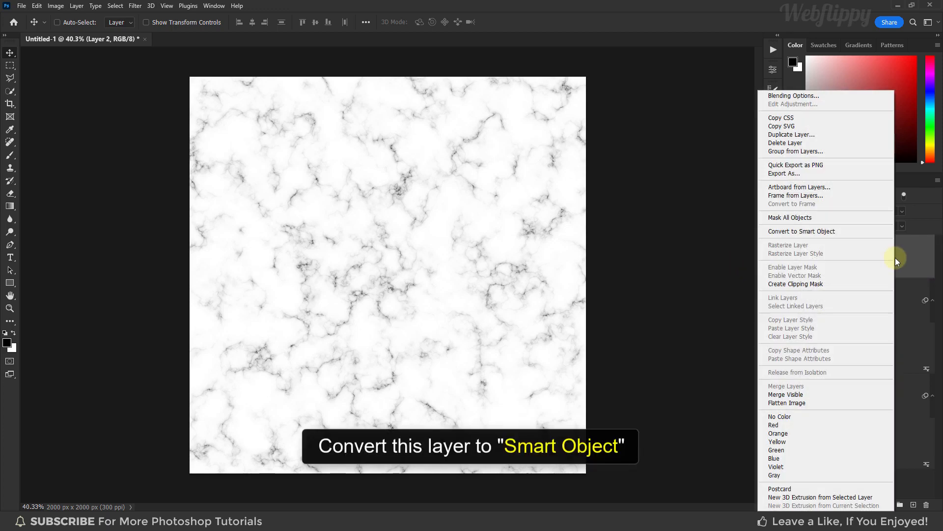
{"action": "left_click", "coordinate": [845, 231]}
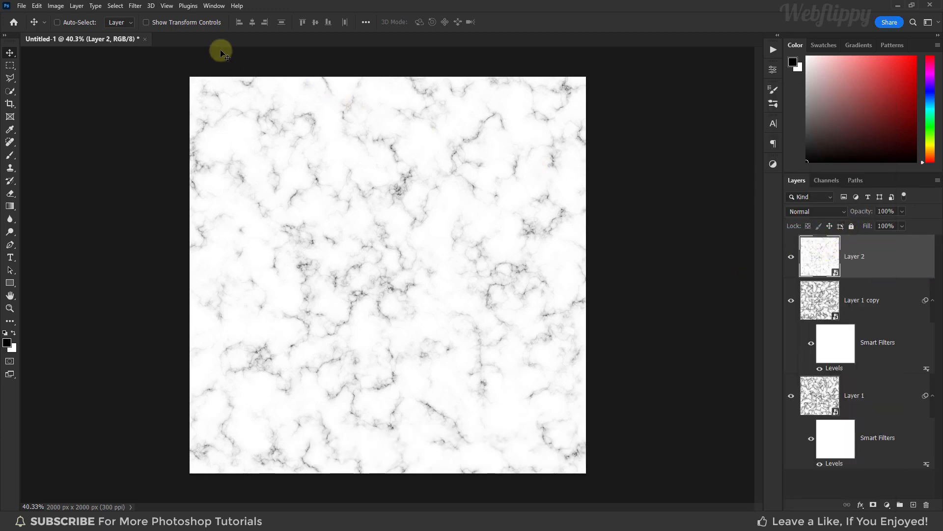
Apply an Offset filter to the stamped marble layer with horizontal 1000, vertical 1000 pixels and Wrap Around for undefined areas
{"action": "left_click", "coordinate": [135, 7]}
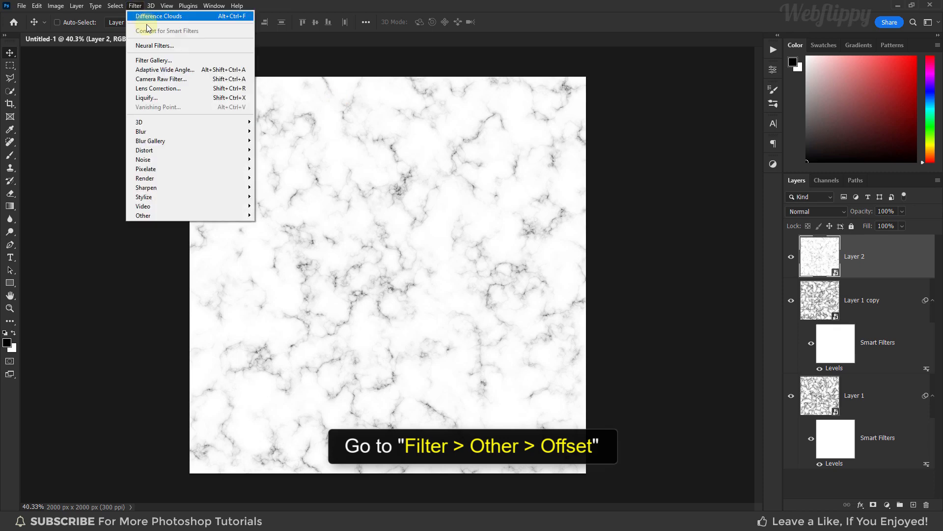
{"action": "mouse_move", "coordinate": [174, 213]}
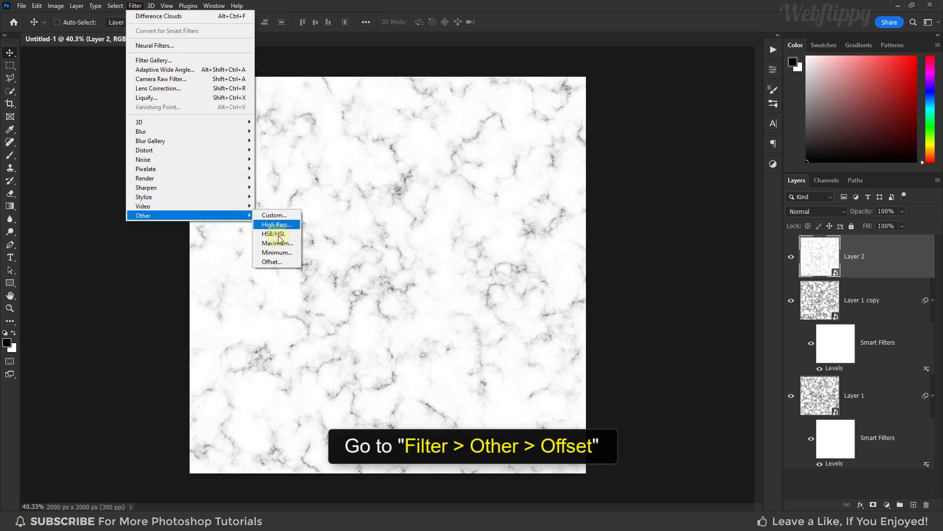
{"action": "left_click", "coordinate": [286, 262]}
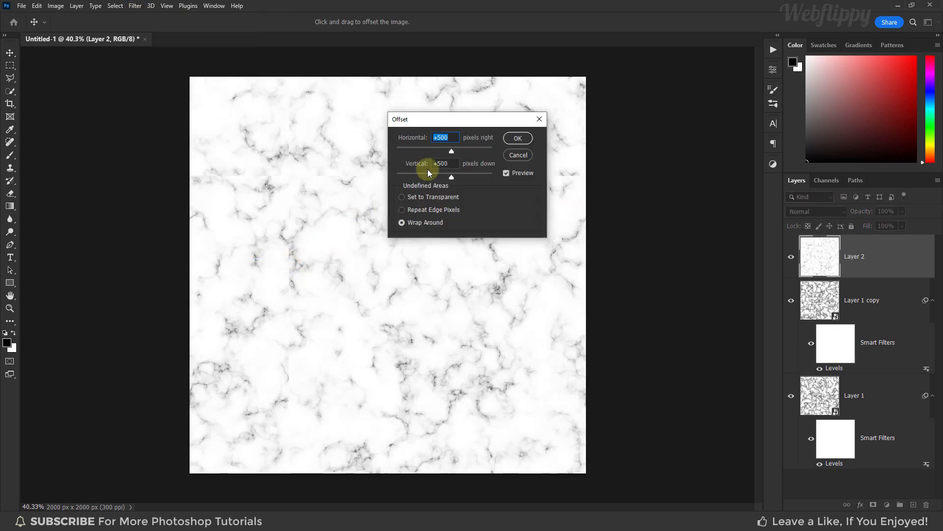
{"action": "left_click", "coordinate": [443, 135]}
{"action": "double_click", "coordinate": [443, 136]}
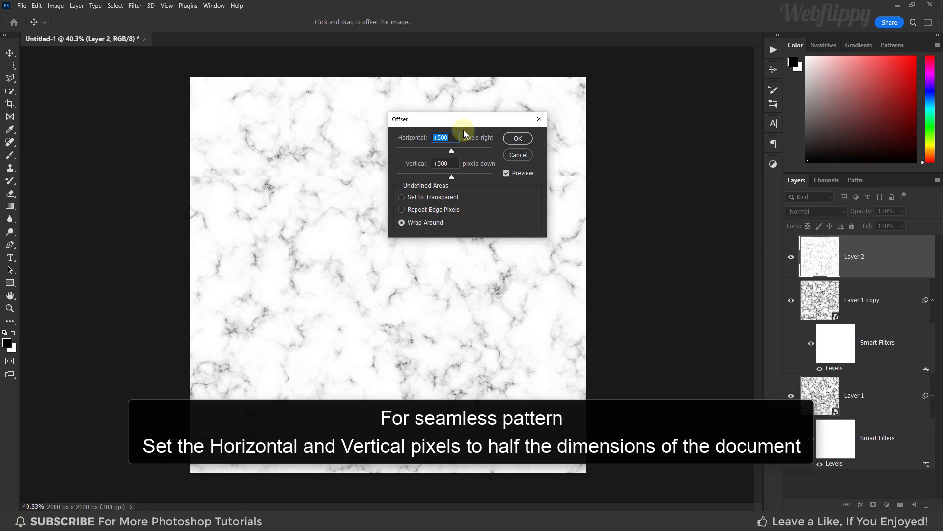
{"action": "type", "text": "1000"}
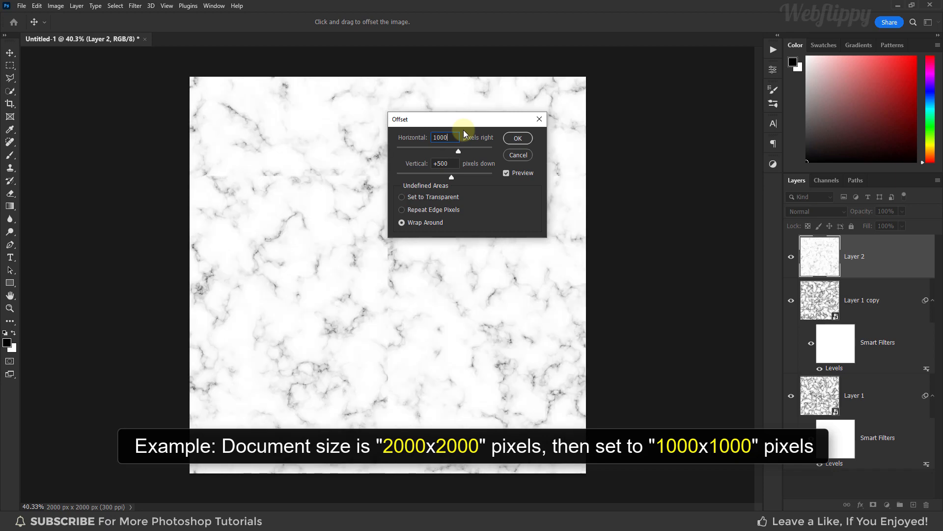
{"action": "double_click", "coordinate": [442, 163]}
{"action": "type", "text": "1000"}
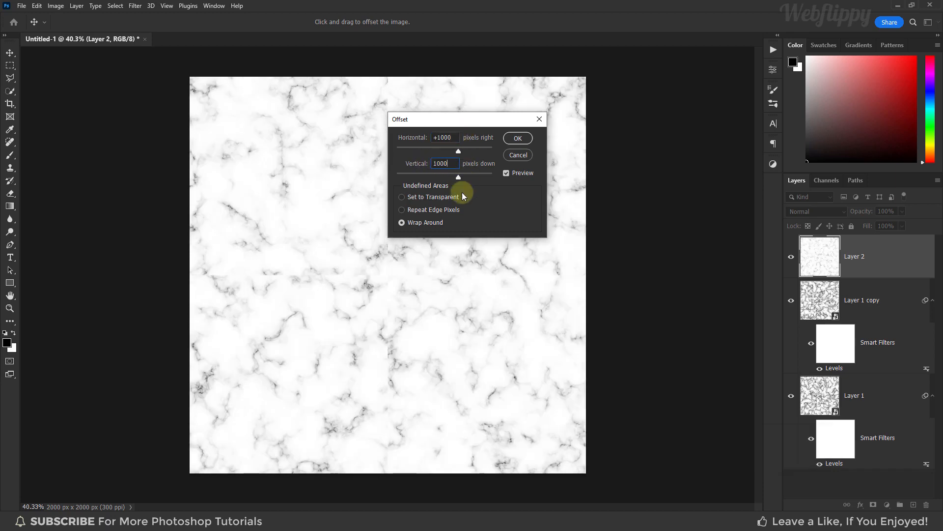
{"action": "left_click", "coordinate": [414, 224]}
{"action": "left_click", "coordinate": [511, 138]}
Inspect the offset seams at 100% and add a blank layer above the stamped marble layer
{"action": "key", "text": "ctrl"}
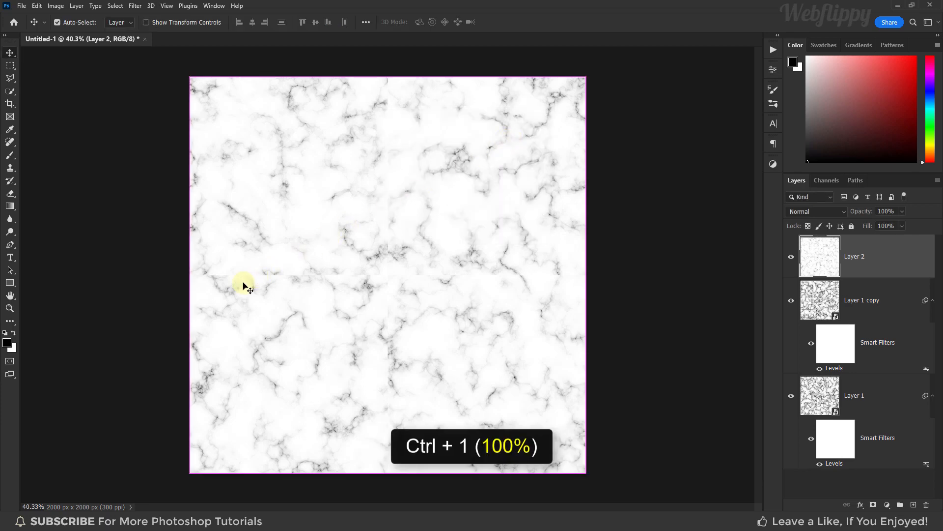
{"action": "key", "text": "ctrl+1"}
{"action": "left_click_drag", "start_coordinate": [244, 280], "coordinate": [438, 268]}
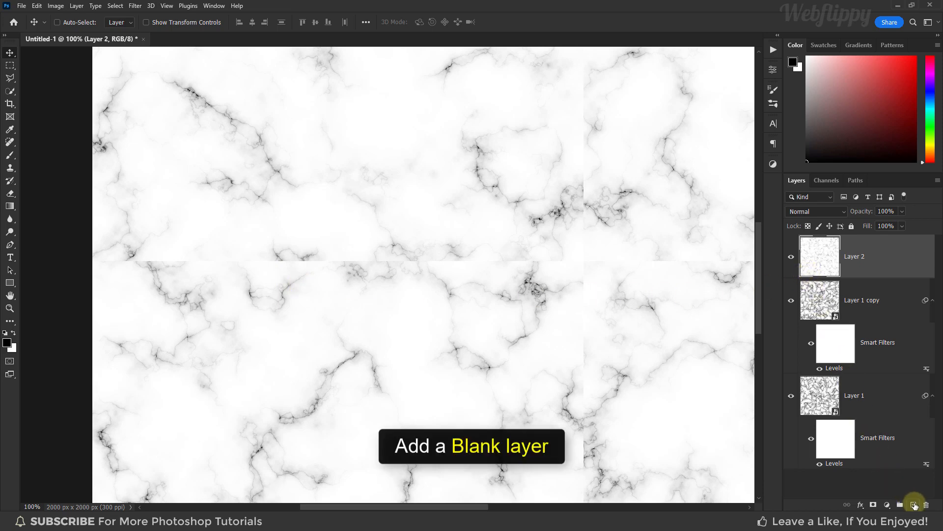
{"action": "left_click", "coordinate": [913, 505]}
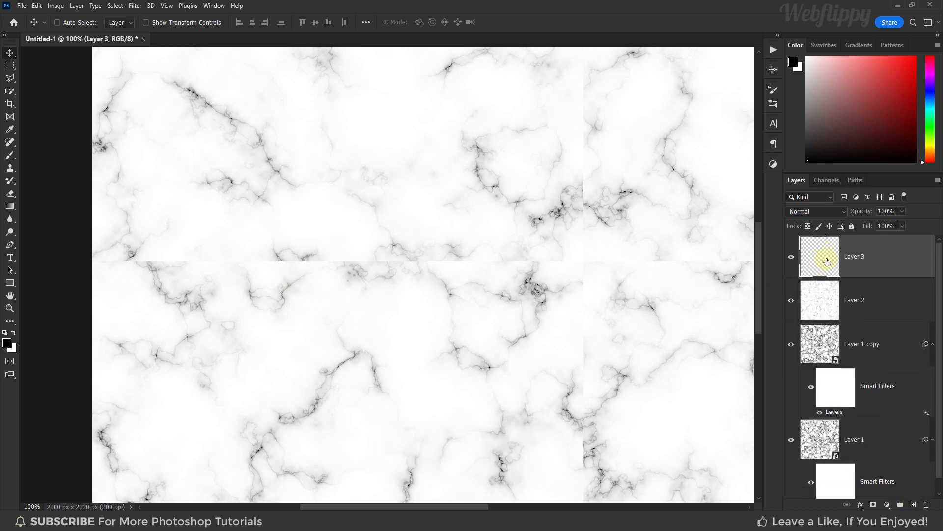
Set up the Clone Stamp tool with an 80 px soft round brush, sampling from Current & Below
{"action": "left_click_drag", "start_coordinate": [10, 168], "coordinate": [43, 173]}
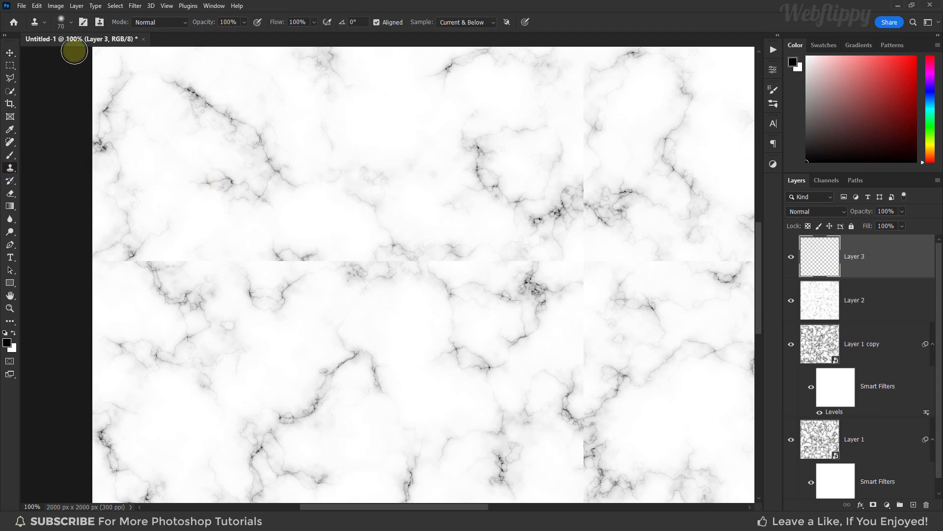
{"action": "left_click", "coordinate": [70, 22]}
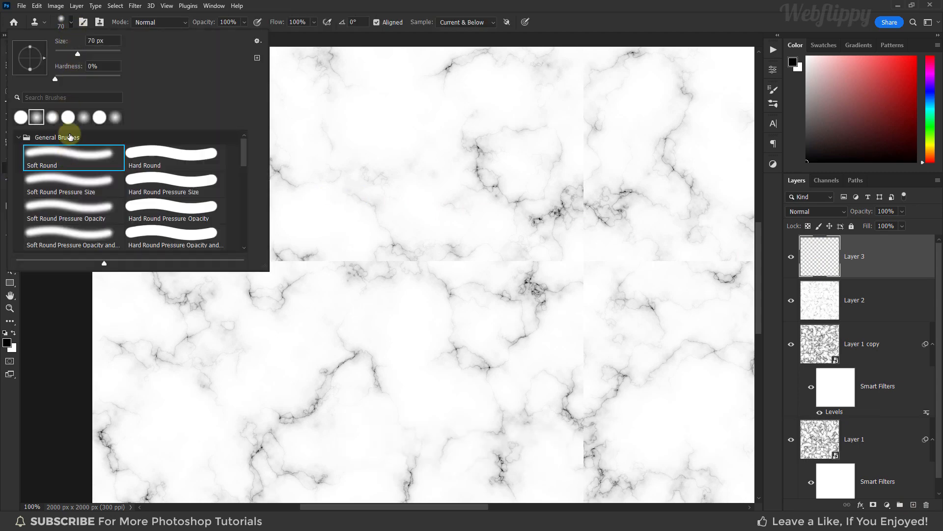
{"action": "left_click", "coordinate": [72, 22]}
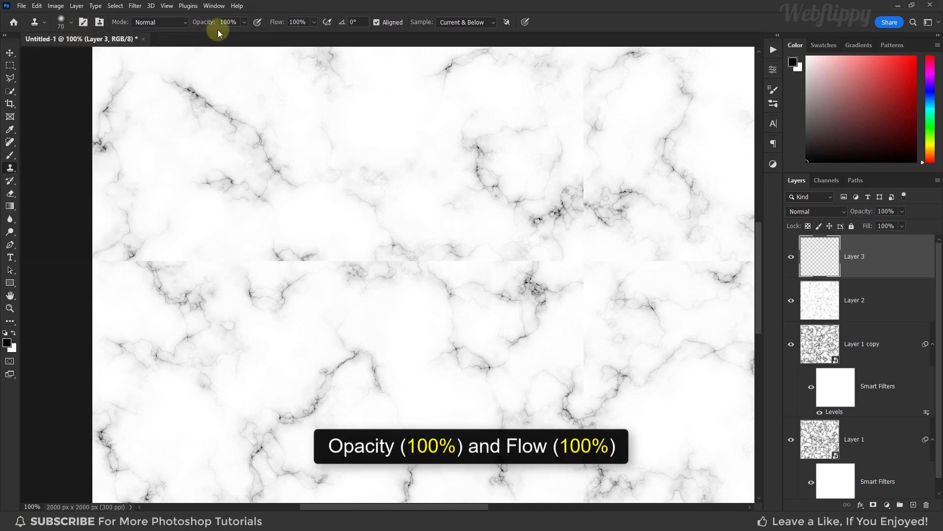
{"action": "left_click", "coordinate": [480, 21]}
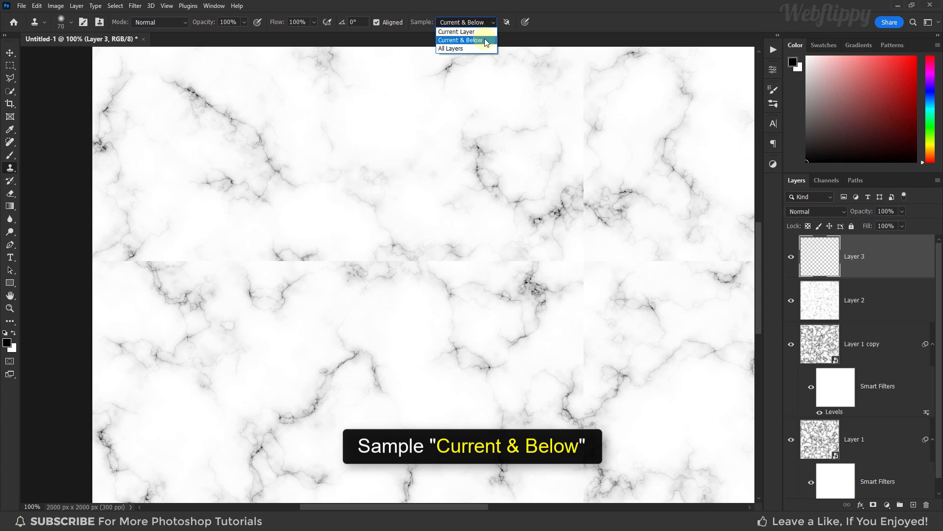
{"action": "left_click", "coordinate": [485, 40]}
{"action": "key", "text": "bracketright"}
Clone clean marble veining over the horizontal offset seam, painting on the blank Layer 3 from sampled areas nearby
{"action": "key", "text": "alt"}
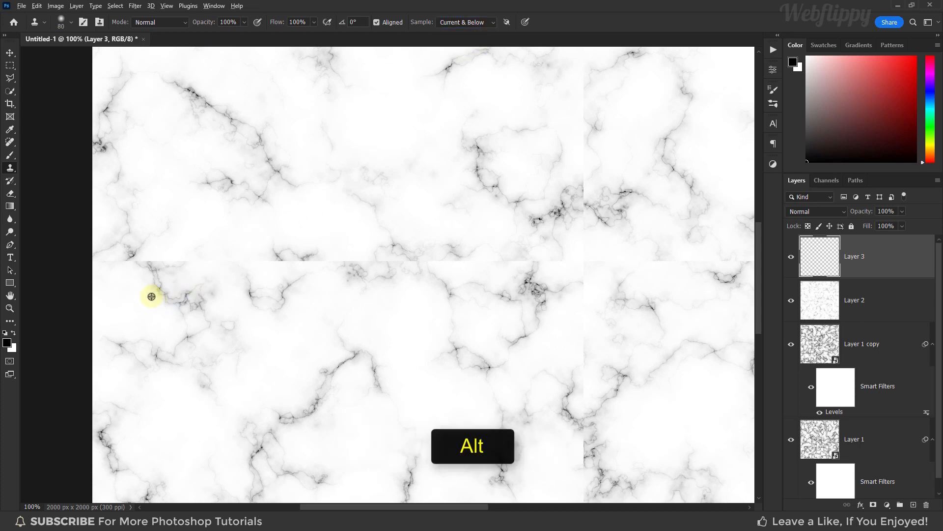
{"action": "left_click", "coordinate": [151, 298], "text": "alt"}
{"action": "mouse_move", "coordinate": [105, 258]}
{"action": "left_mouse_down"}
{"action": "mouse_move", "coordinate": [231, 261]}
{"action": "mouse_move", "coordinate": [217, 260]}
{"action": "mouse_move", "coordinate": [230, 324]}
{"action": "mouse_move", "coordinate": [222, 271]}
{"action": "mouse_move", "coordinate": [208, 261]}
{"action": "mouse_move", "coordinate": [264, 266]}
{"action": "left_mouse_up"}
{"action": "key", "text": "alt"}
{"action": "left_click", "coordinate": [230, 325], "text": "alt"}
{"action": "scroll", "coordinate": [264, 266], "scroll_direction": "right", "scroll_amount": 10}
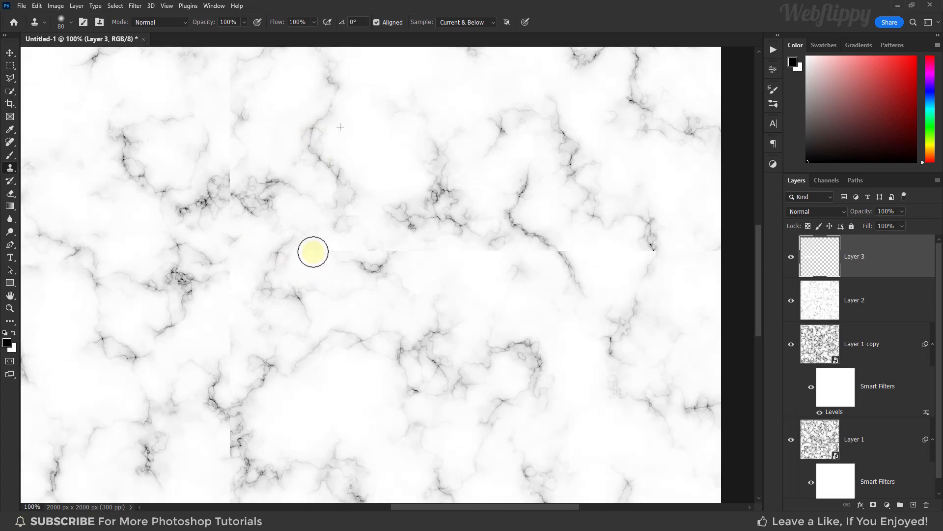
Clone marble texture over the vertical offset seam on Layer 3 along the full height of the document
{"action": "scroll", "coordinate": [384, 258], "scroll_direction": "left", "scroll_amount": 6}
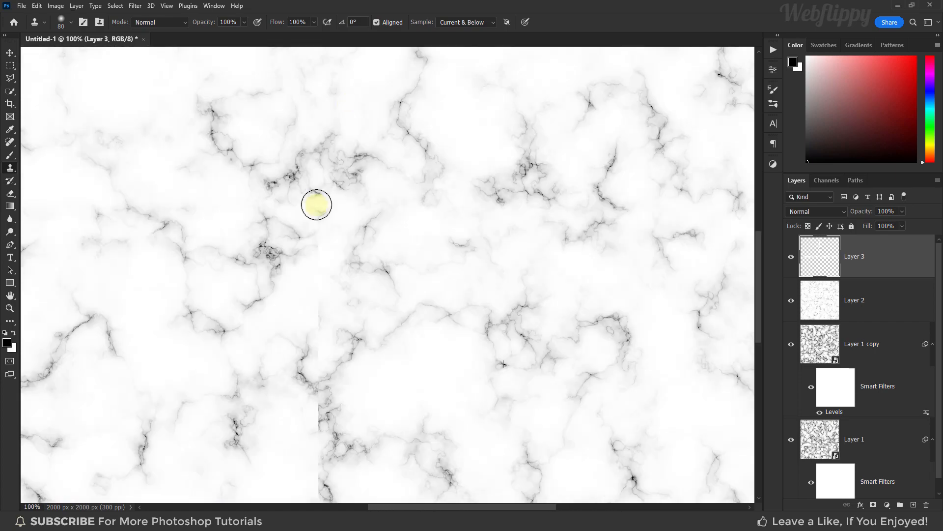
{"action": "scroll", "coordinate": [332, 232], "scroll_direction": "down", "scroll_amount": 10}
{"action": "key", "text": "ctrl+0"}
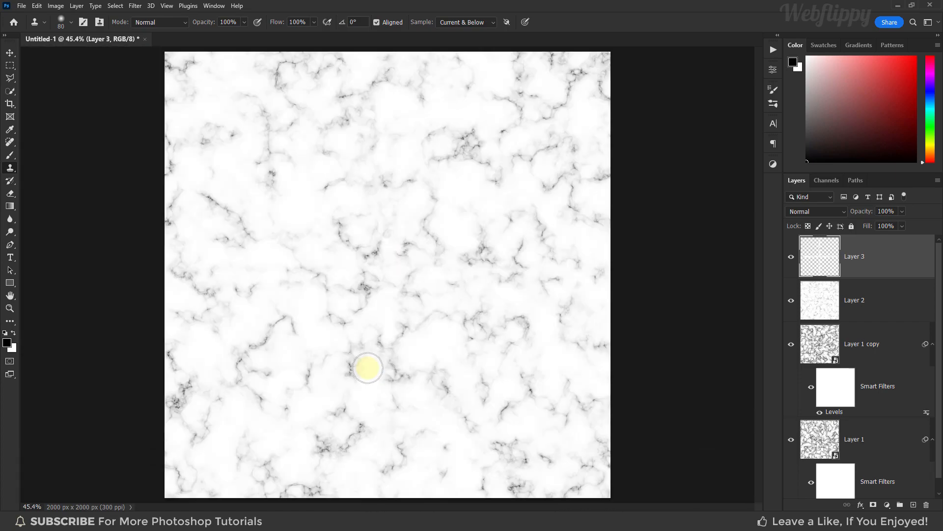
Compare the marble with the clone-stamped Layer 3 hidden and shown, using the Move tool to leave stamping
{"action": "left_click", "coordinate": [10, 52]}
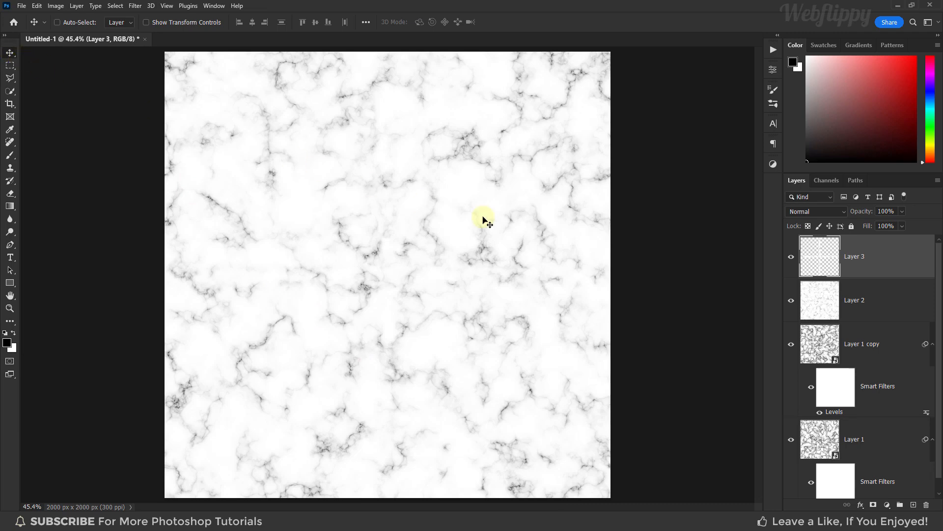
{"action": "left_click", "coordinate": [791, 257]}
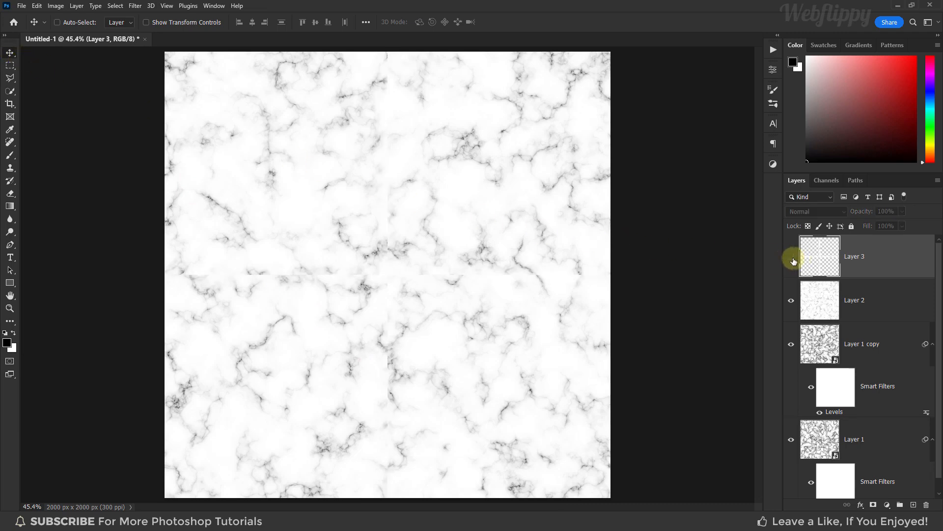
{"action": "left_click", "coordinate": [793, 261]}
{"action": "left_click", "coordinate": [791, 259]}
{"action": "left_click", "coordinate": [791, 259]}
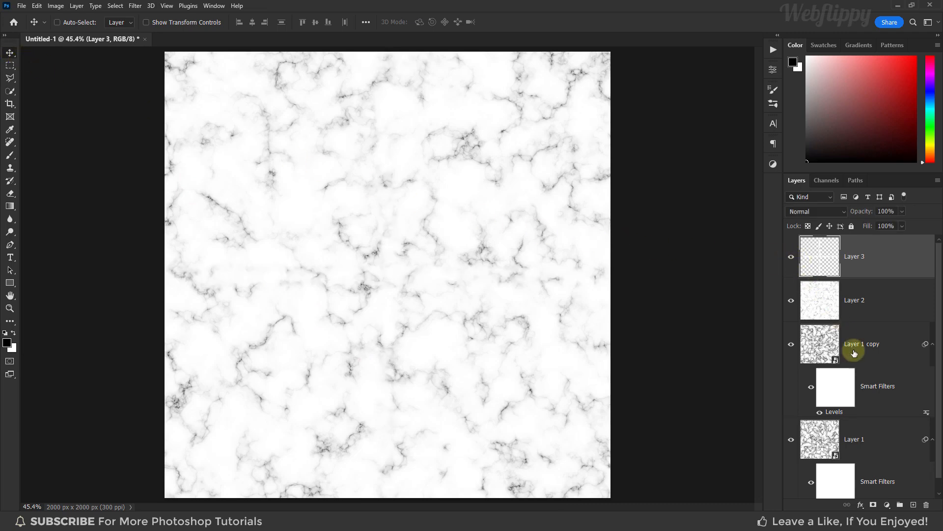
Add a Solid Color fill layer in bright red above Layer 3
{"action": "left_click", "coordinate": [887, 505]}
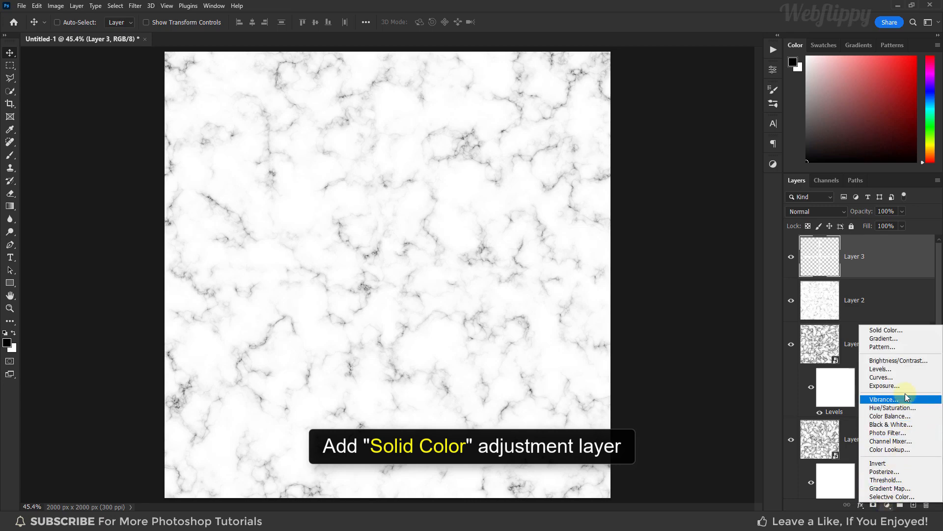
{"action": "left_click", "coordinate": [911, 332]}
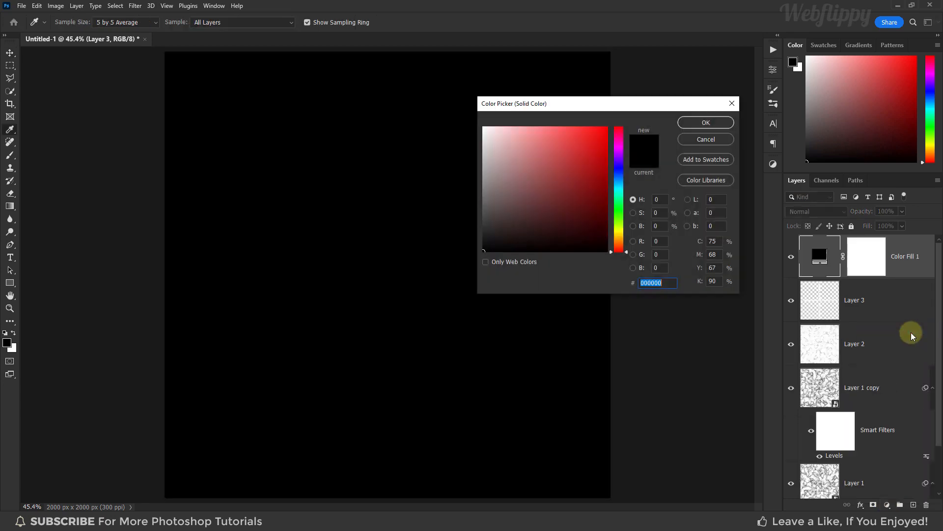
{"action": "left_click_drag", "start_coordinate": [606, 207], "coordinate": [592, 121]}
{"action": "left_click", "coordinate": [704, 123]}
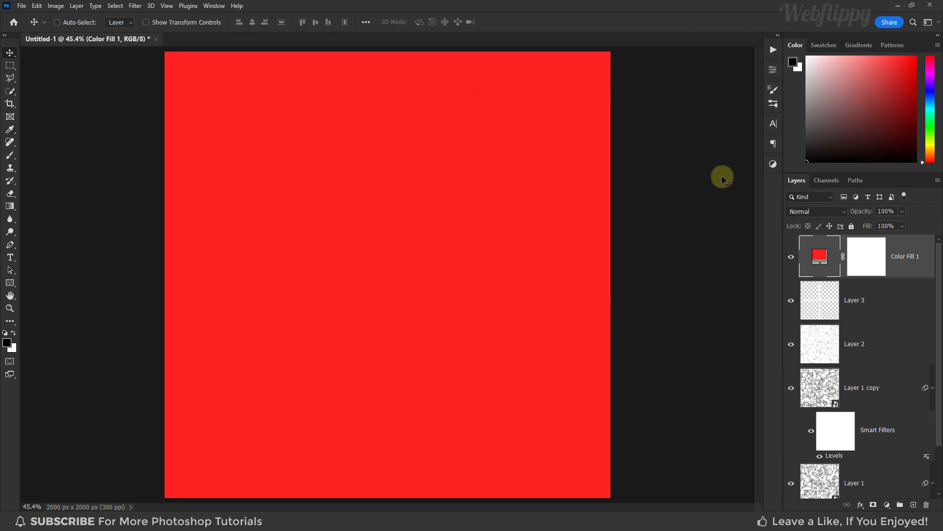
Set the red fill layer's blending mode to Soft Light and compare the marble with and without it
{"action": "left_click", "coordinate": [823, 212]}
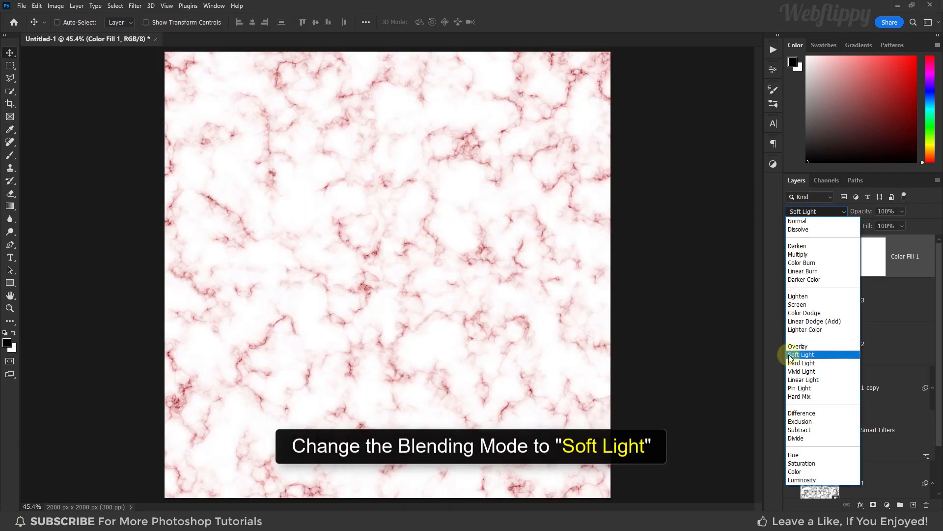
{"action": "left_click", "coordinate": [796, 354]}
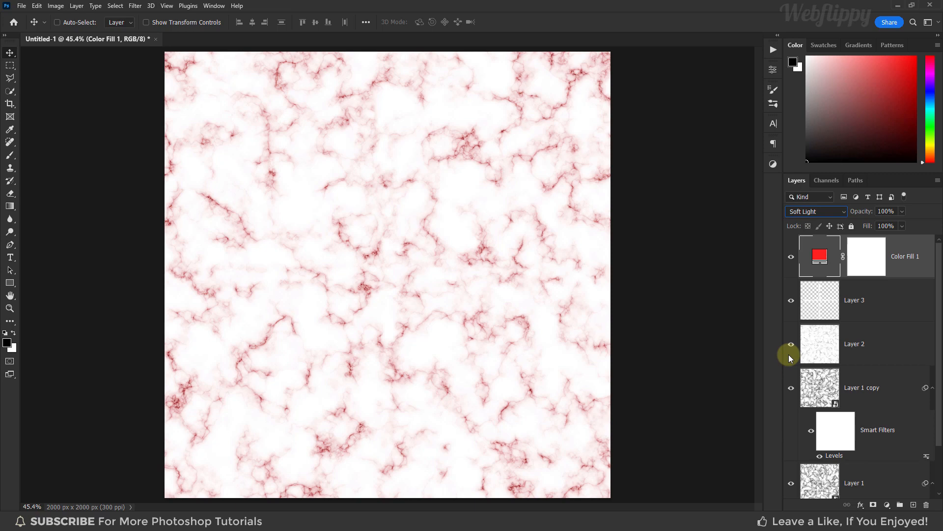
{"action": "left_click", "coordinate": [792, 257]}
{"action": "left_click", "coordinate": [792, 258]}
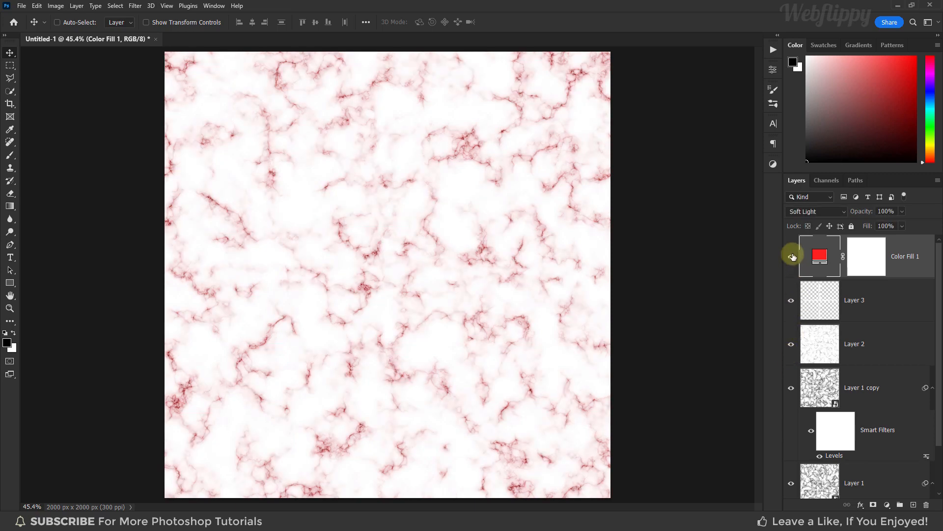
Change the fill layer's color to a light periwinkle blue and compare the marble with the layer hidden and shown
{"action": "double_click", "coordinate": [819, 254]}
{"action": "mouse_move", "coordinate": [580, 150]}
{"action": "left_mouse_down"}
{"action": "mouse_move", "coordinate": [549, 146]}
{"action": "mouse_move", "coordinate": [609, 193]}
{"action": "mouse_move", "coordinate": [589, 163]}
{"action": "left_mouse_up"}
{"action": "mouse_move", "coordinate": [617, 134]}
{"action": "left_mouse_down"}
{"action": "mouse_move", "coordinate": [615, 251]}
{"action": "mouse_move", "coordinate": [619, 170]}
{"action": "left_mouse_up"}
{"action": "mouse_move", "coordinate": [555, 148]}
{"action": "left_mouse_down"}
{"action": "mouse_move", "coordinate": [526, 131]}
{"action": "mouse_move", "coordinate": [482, 148]}
{"action": "mouse_move", "coordinate": [440, 133]}
{"action": "mouse_move", "coordinate": [449, 226]}
{"action": "mouse_move", "coordinate": [436, 259]}
{"action": "mouse_move", "coordinate": [450, 168]}
{"action": "mouse_move", "coordinate": [493, 144]}
{"action": "mouse_move", "coordinate": [558, 143]}
{"action": "mouse_move", "coordinate": [544, 117]}
{"action": "mouse_move", "coordinate": [535, 126]}
{"action": "left_mouse_up"}
{"action": "left_click", "coordinate": [696, 124]}
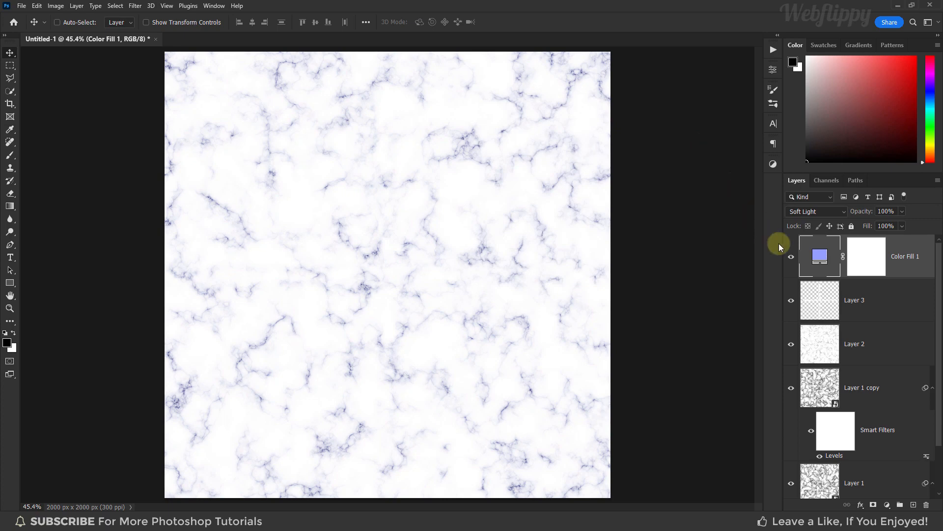
{"action": "left_click", "coordinate": [792, 256]}
{"action": "left_click", "coordinate": [791, 257]}
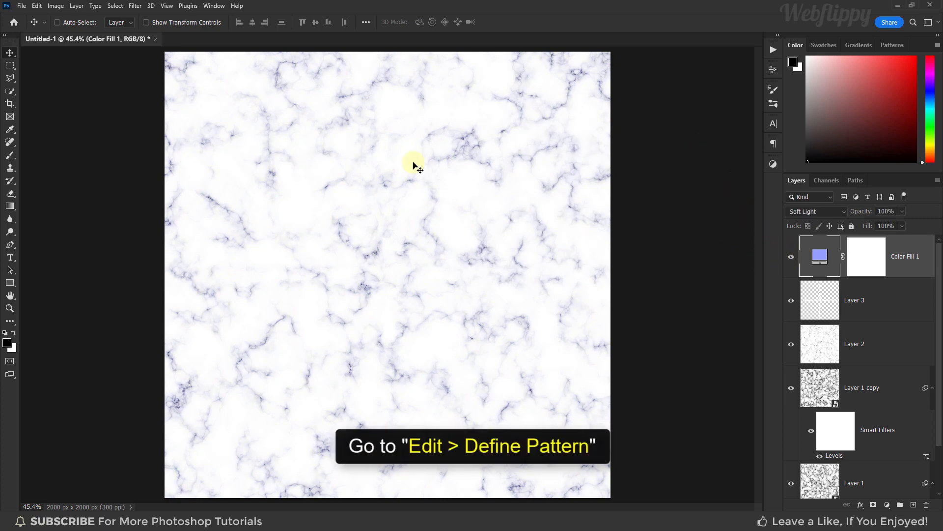
Define the blue-veined marble artwork as a new named pattern
{"action": "left_click", "coordinate": [37, 6]}
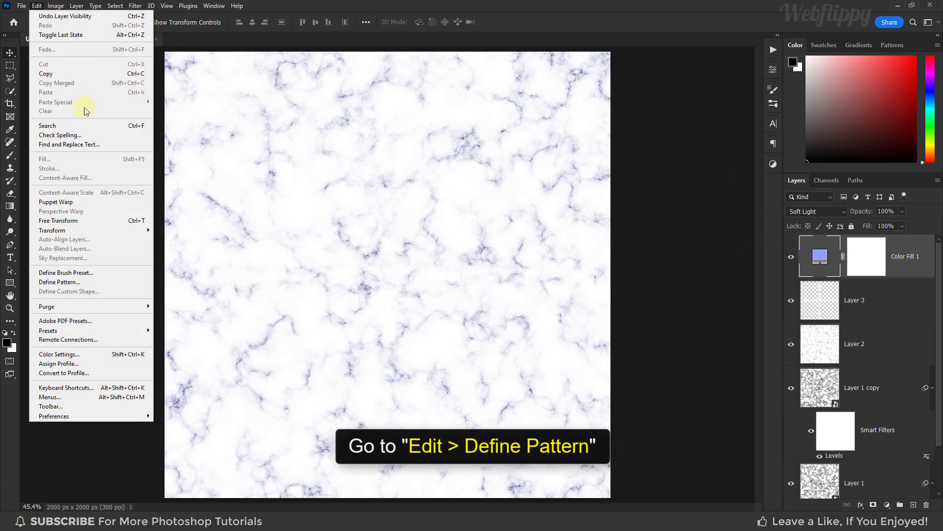
{"action": "left_click", "coordinate": [96, 281]}
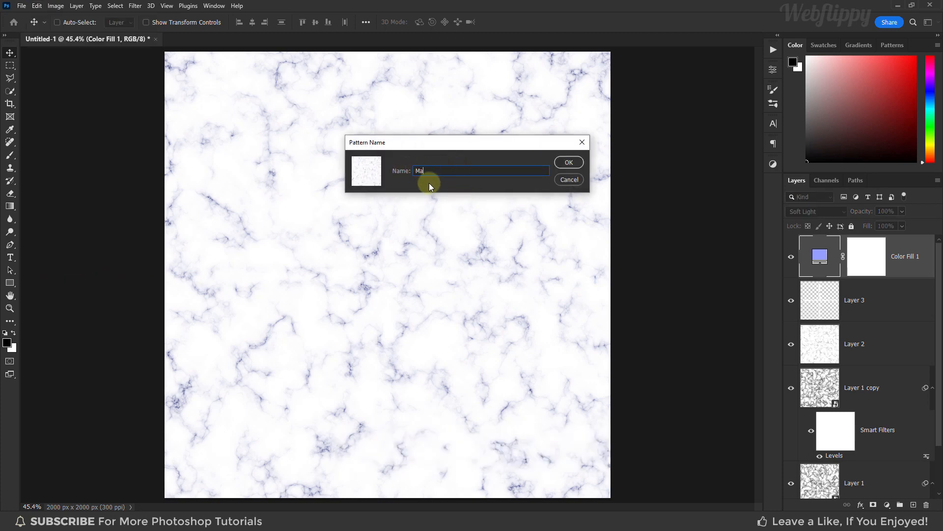
{"action": "left_click", "coordinate": [569, 163]}
Create a new 1000 x 1000 px RGB document at 72 ppi with a white background
{"action": "left_click", "coordinate": [22, 7]}
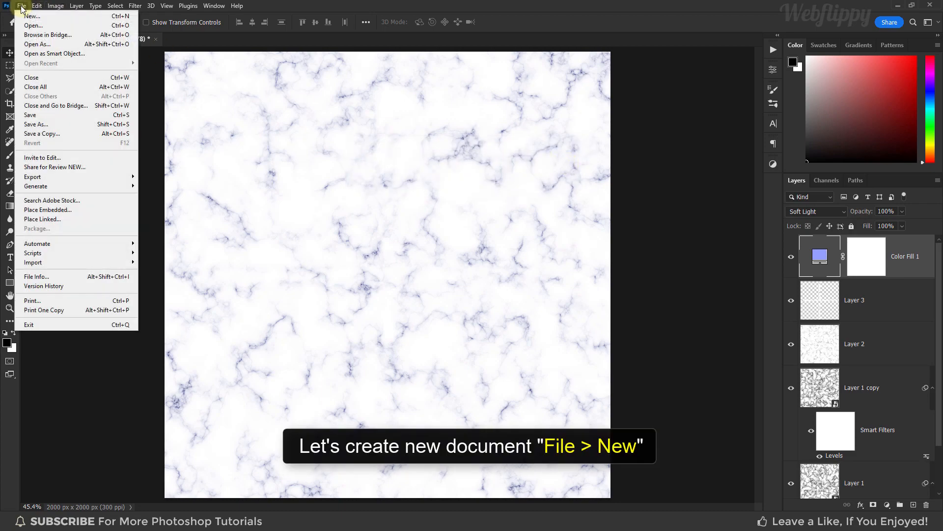
{"action": "left_click", "coordinate": [31, 16]}
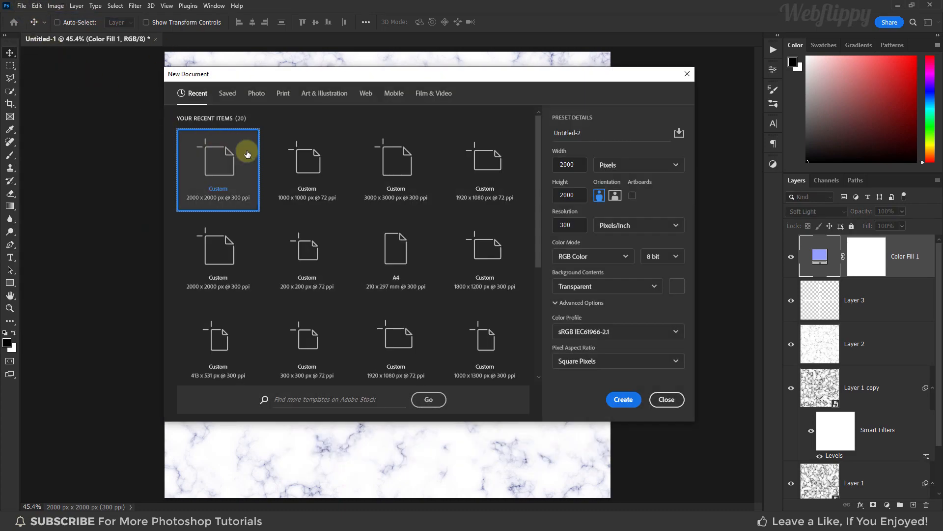
{"action": "left_click", "coordinate": [302, 157]}
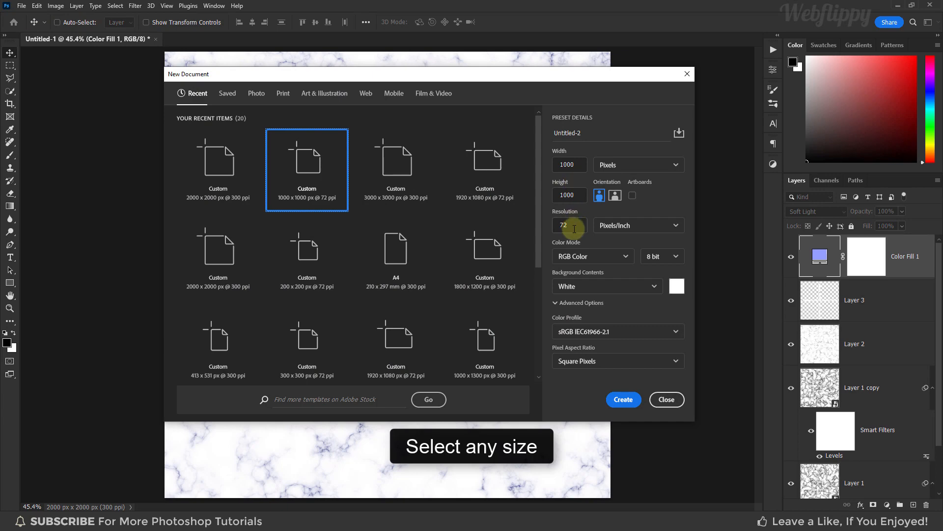
{"action": "left_click", "coordinate": [622, 399]}
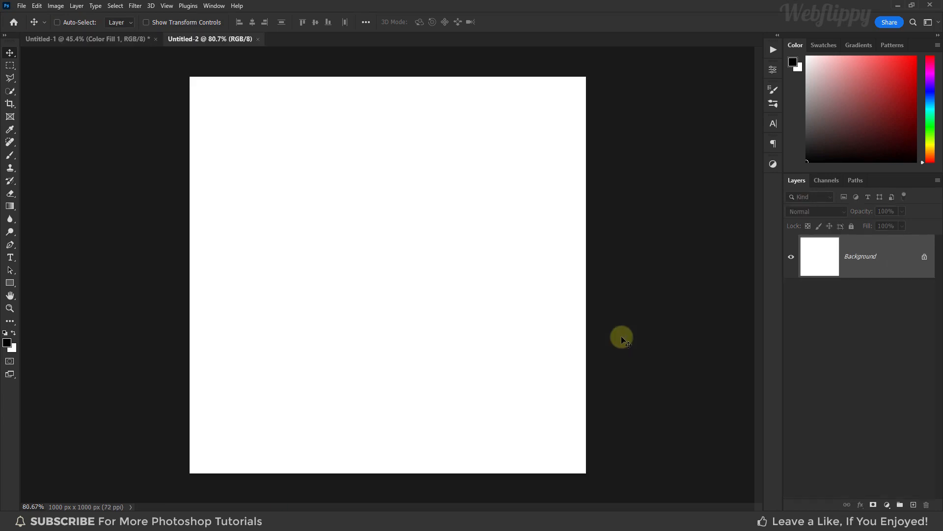
Add a Pattern fill layer above the background and choose the newly defined marble pattern for it
{"action": "left_click", "coordinate": [889, 500]}
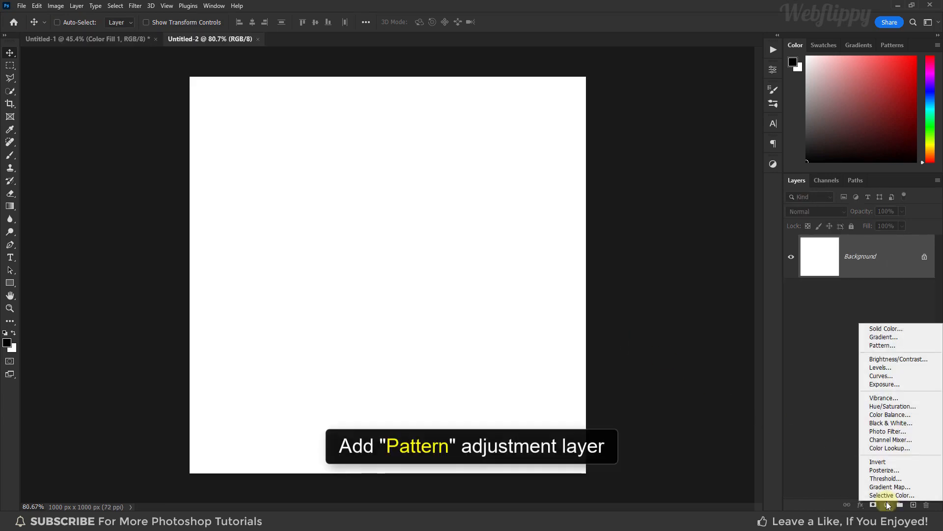
{"action": "left_click", "coordinate": [904, 346]}
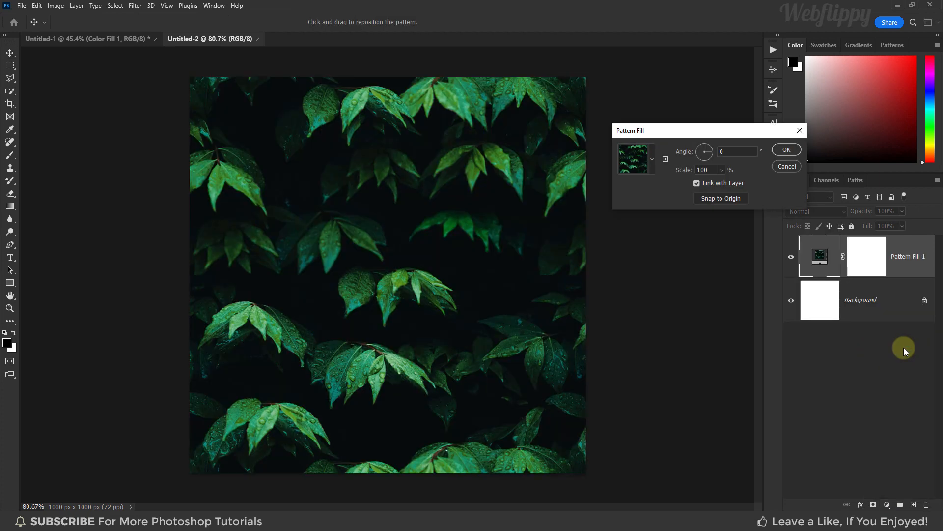
{"action": "left_click", "coordinate": [654, 165]}
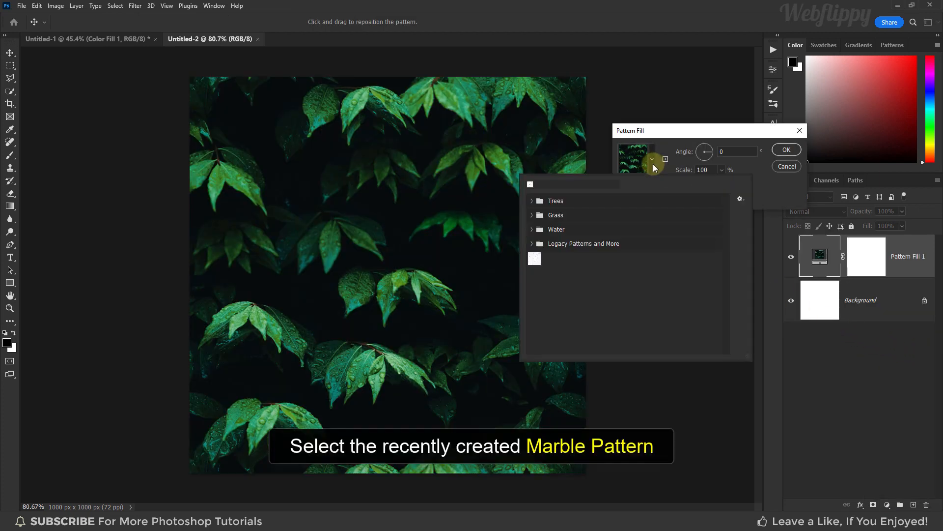
{"action": "left_click", "coordinate": [535, 259]}
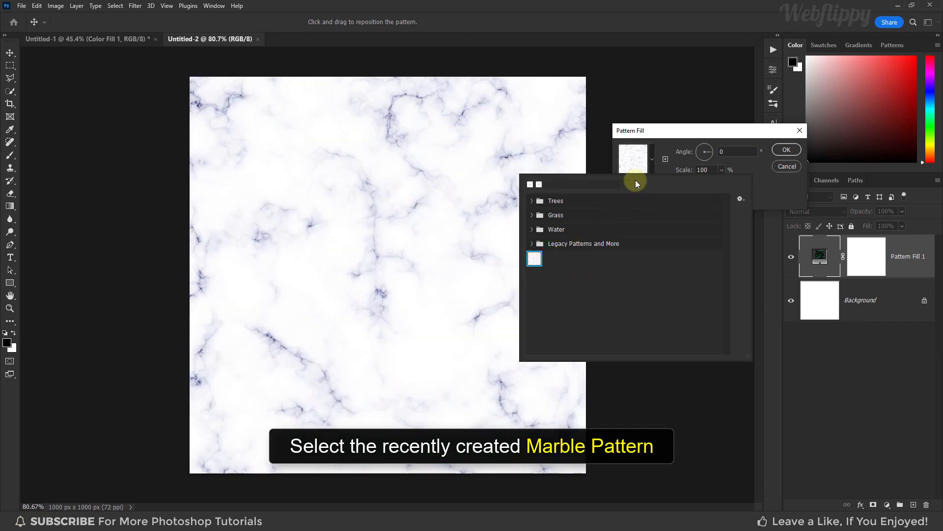
{"action": "left_click", "coordinate": [651, 164]}
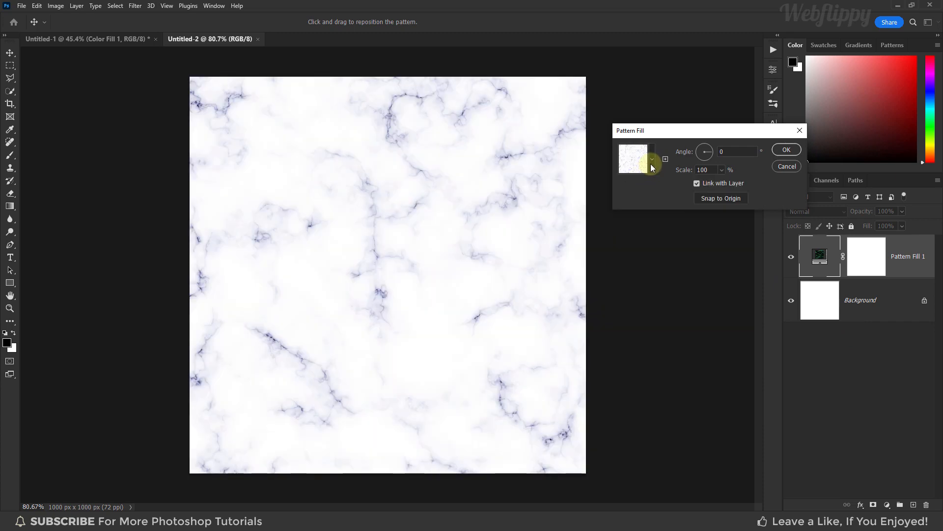
Try the marble pattern at 89% scale, then restore the scale to 100%
{"action": "left_click", "coordinate": [722, 170]}
{"action": "left_click_drag", "start_coordinate": [720, 181], "coordinate": [721, 182]}
{"action": "left_click", "coordinate": [698, 169]}
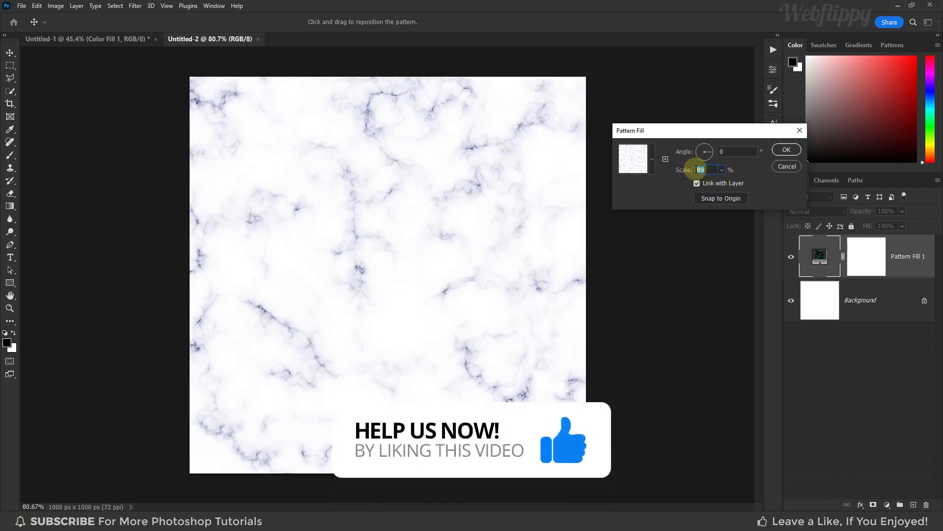
{"action": "type", "text": "100"}
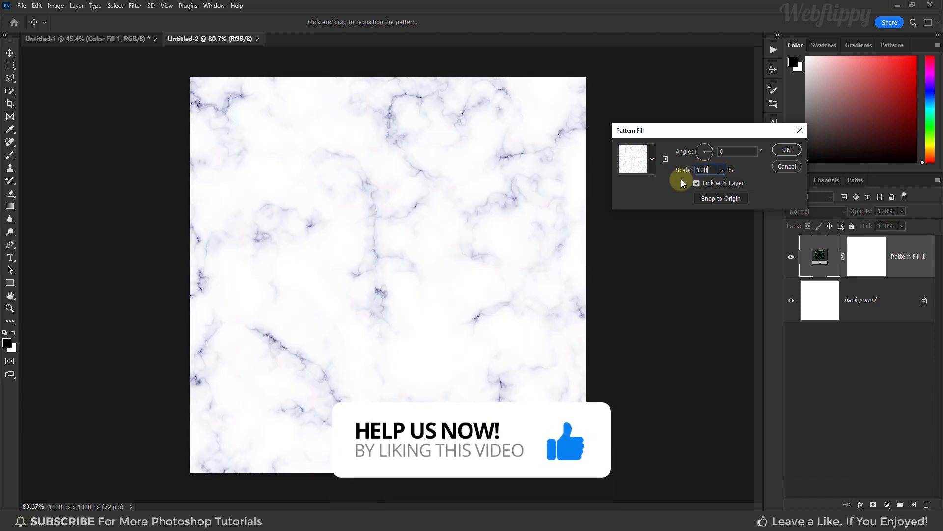
Apply the marble pattern fill and compare the document with that layer hidden and shown
{"action": "left_click", "coordinate": [785, 150]}
{"action": "left_click", "coordinate": [790, 256]}
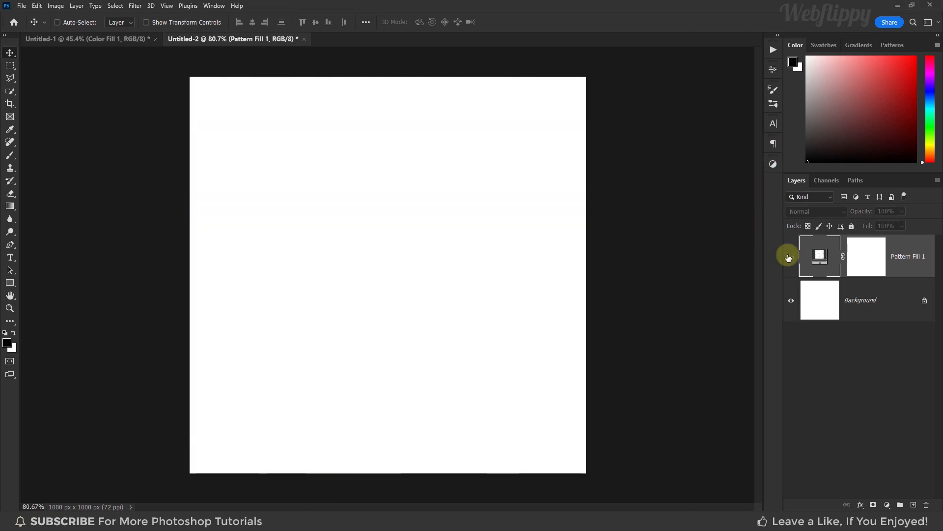
{"action": "left_click", "coordinate": [789, 257]}
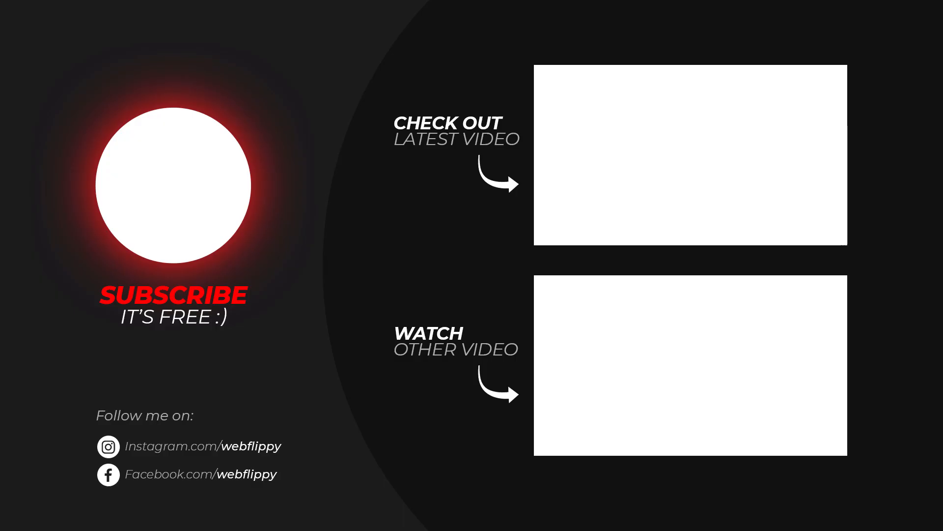